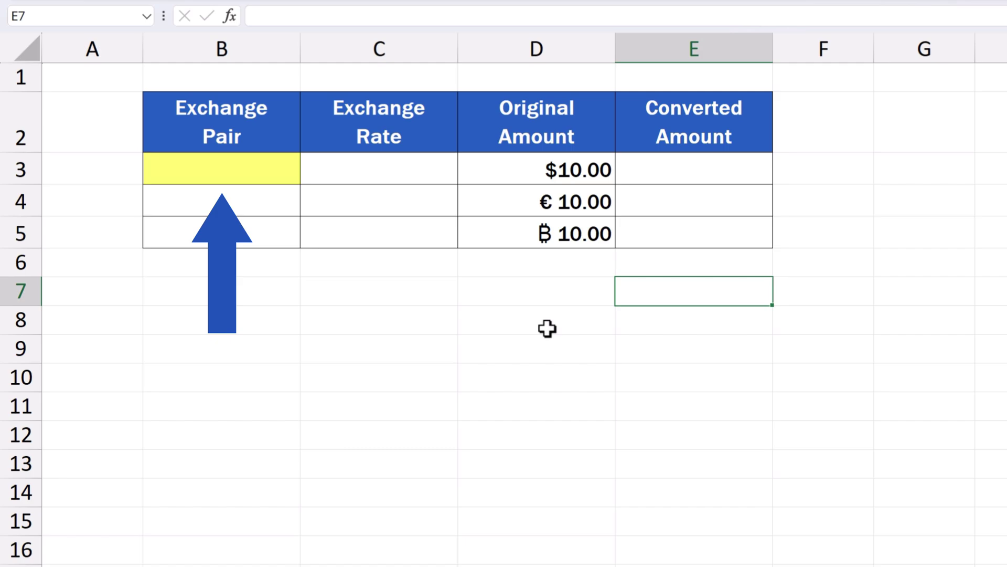
# Enter USD/EUR in B3 and convert it to the Currencies data type.
pyautogui.click(270, 177)
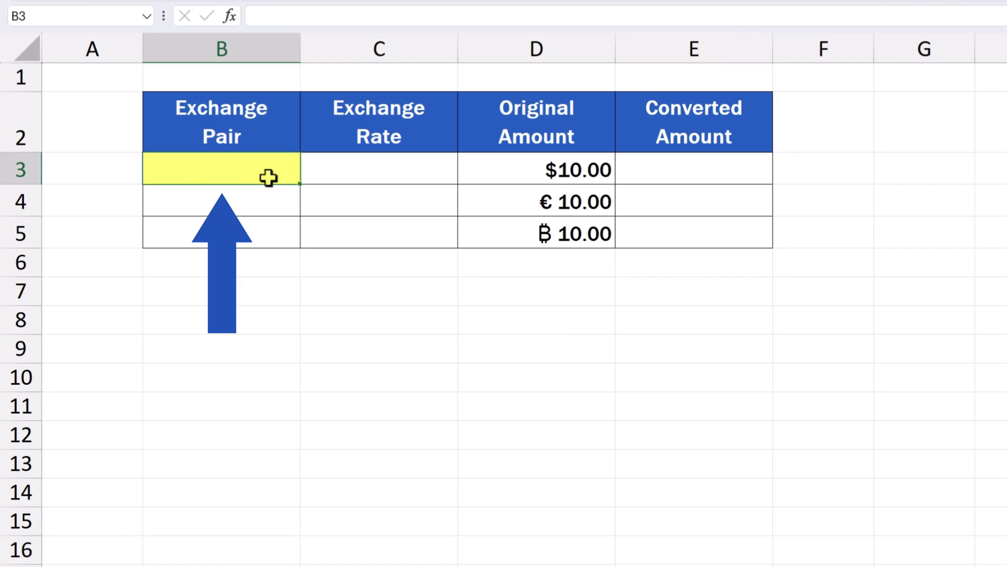
pyautogui.write('USD')
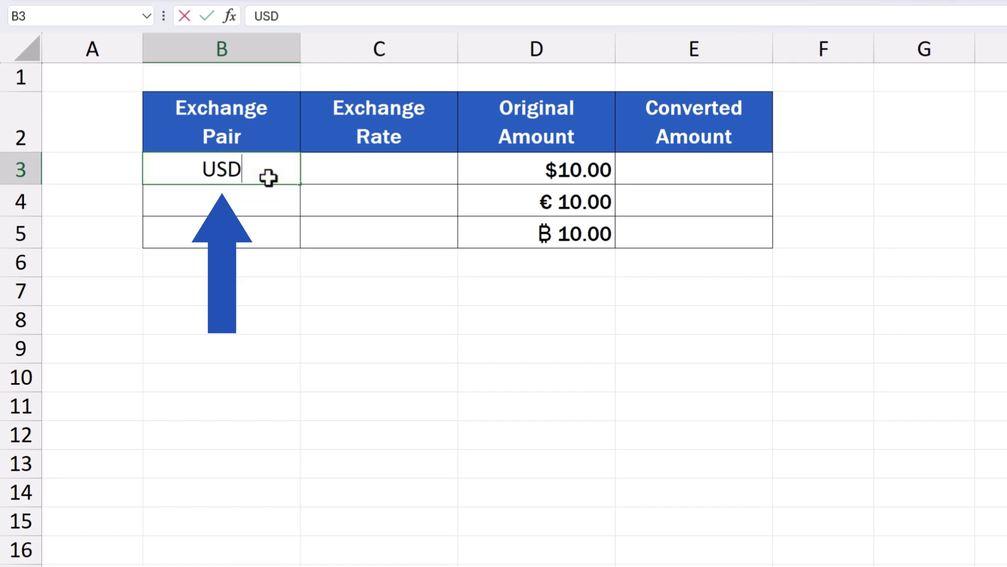
pyautogui.write('/EUR')
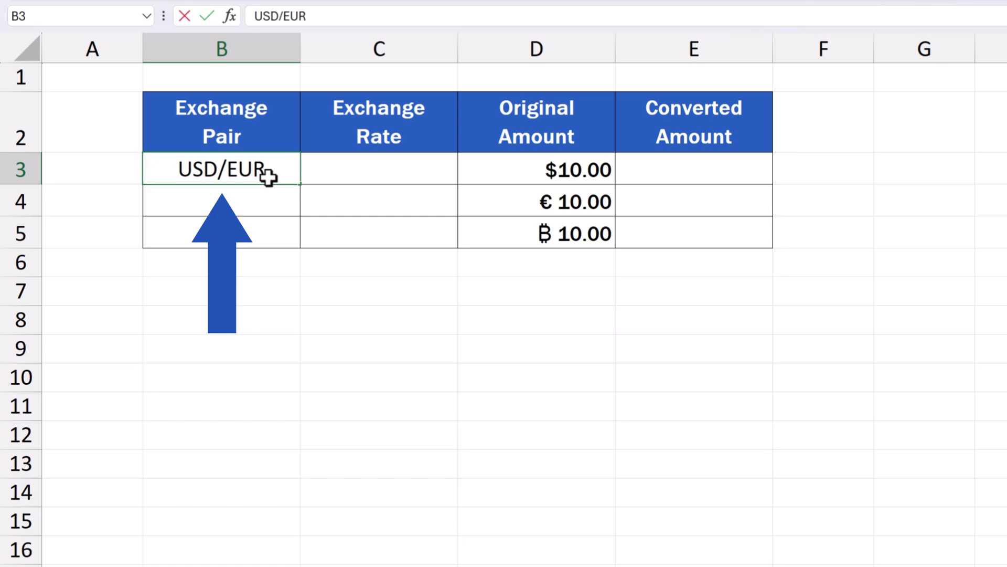
pyautogui.click(274, 299)
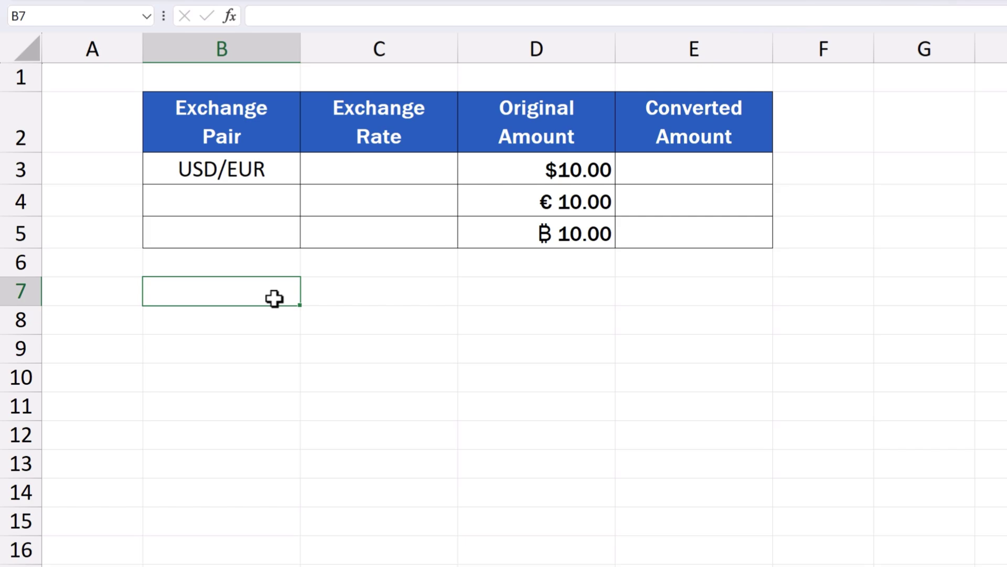
pyautogui.click(273, 171)
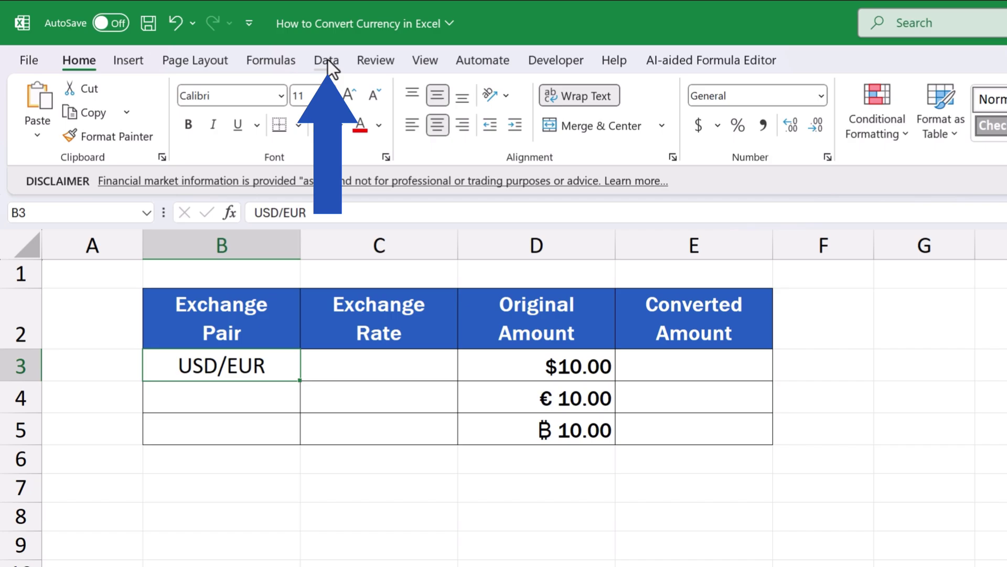
pyautogui.click(329, 60)
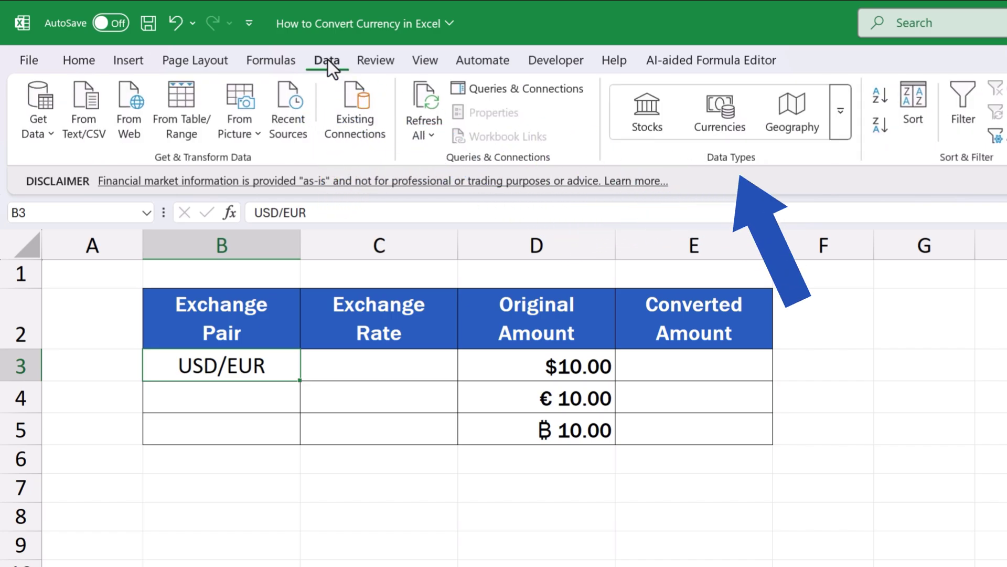
pyautogui.click(723, 110)
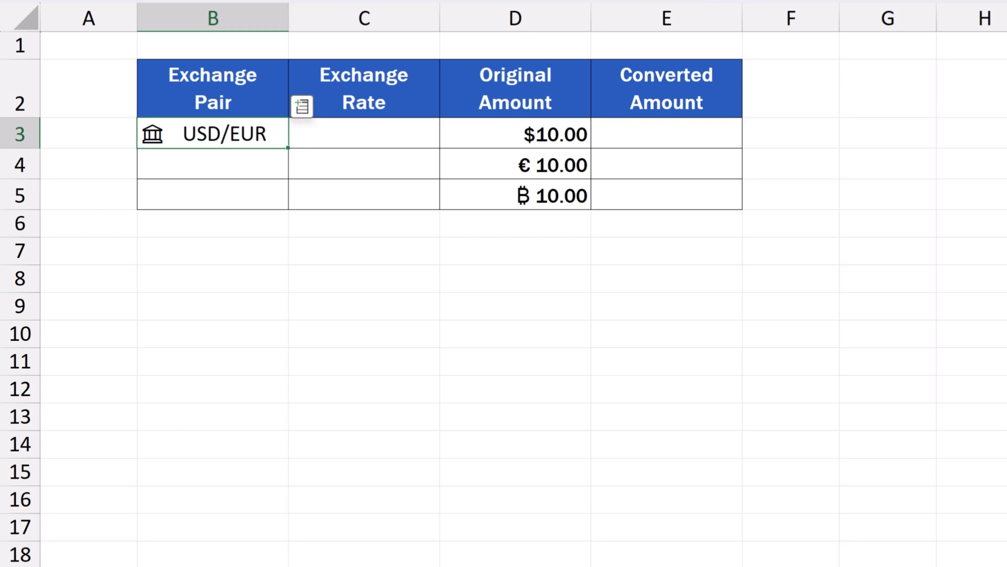
# Insert the USD/EUR Price field so C3 shows the 0.85 rate.
pyautogui.click(303, 111)
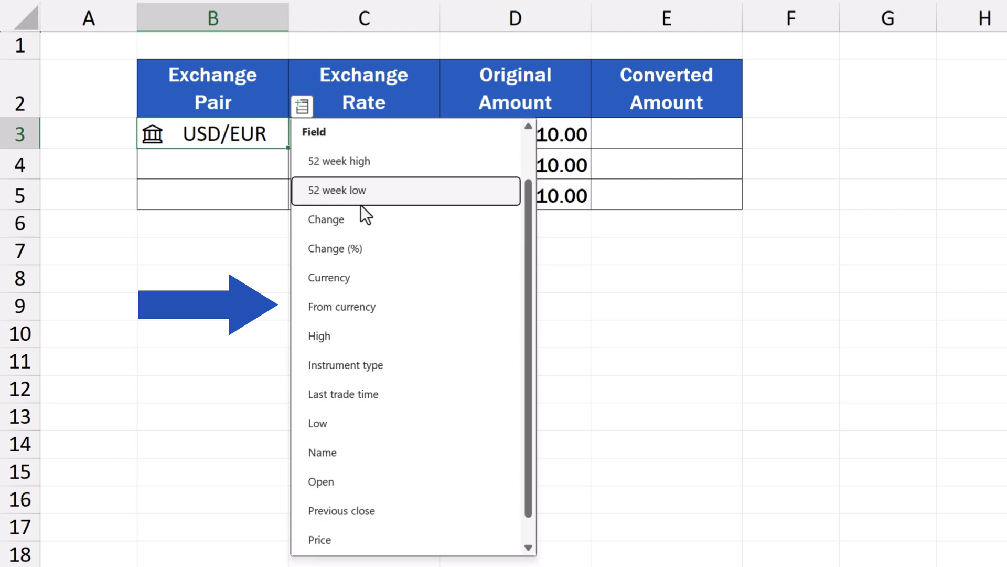
pyautogui.scroll(2, 410, 225)
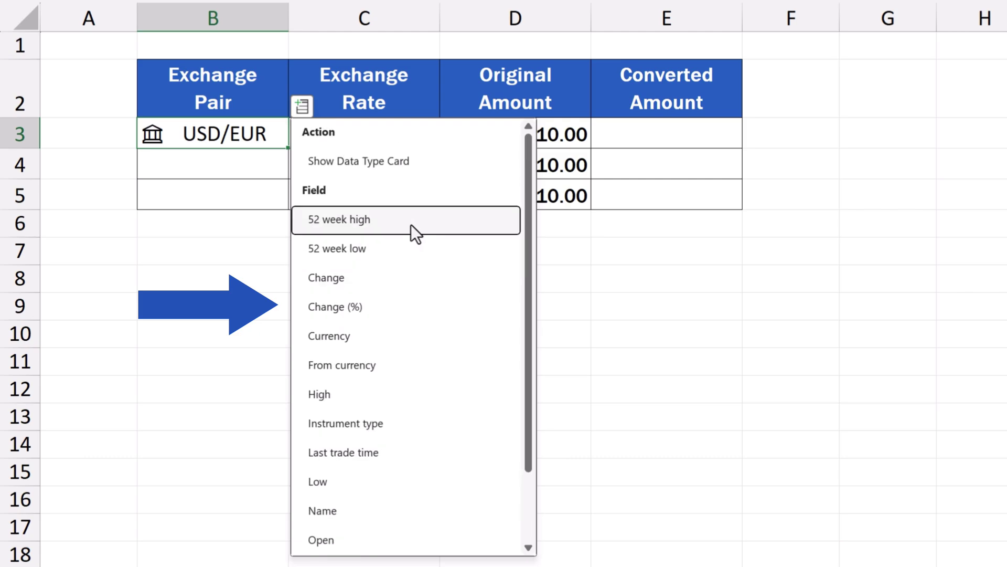
pyautogui.scroll(-2, 411, 225)
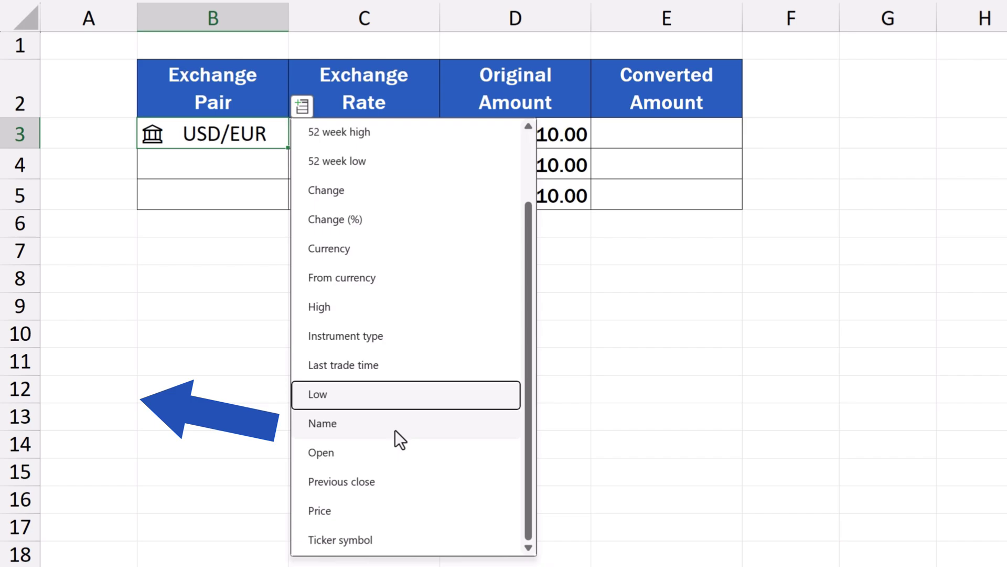
pyautogui.click(415, 512)
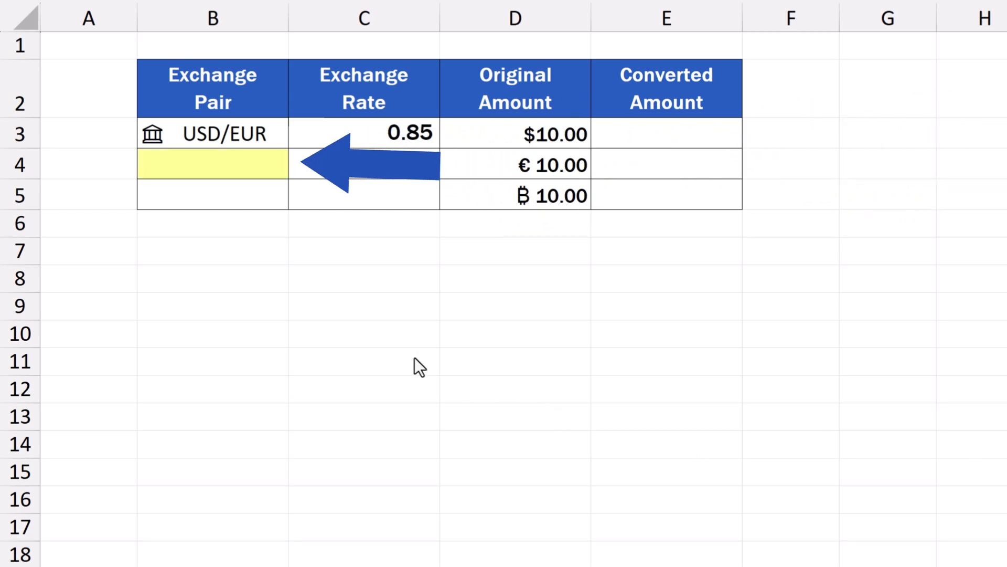
# Type EUR/USD into B4 and BTC/USD into B5.
pyautogui.click(242, 166)
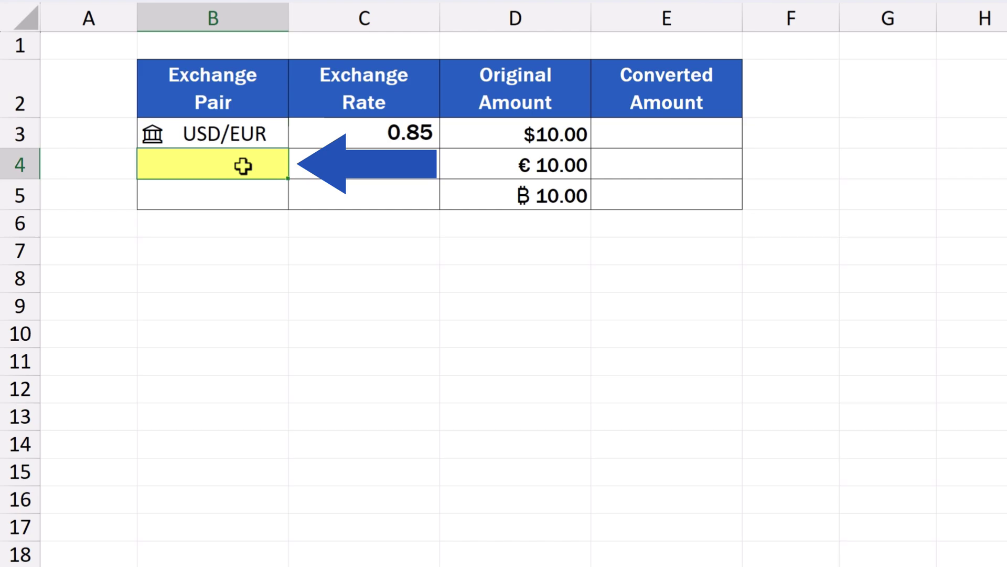
pyautogui.write('EUR/USD')
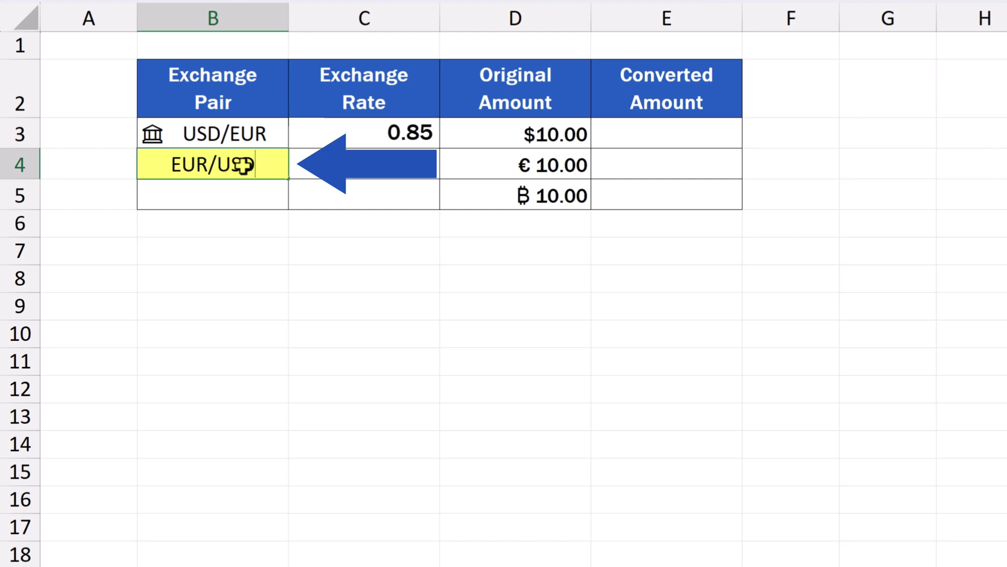
pyautogui.press('Return')
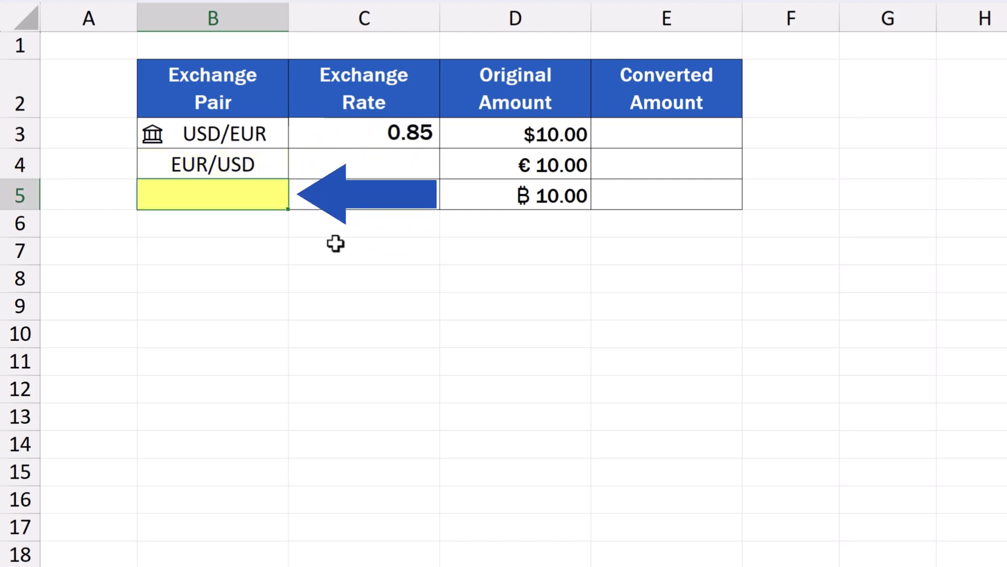
pyautogui.write('BTC/USD')
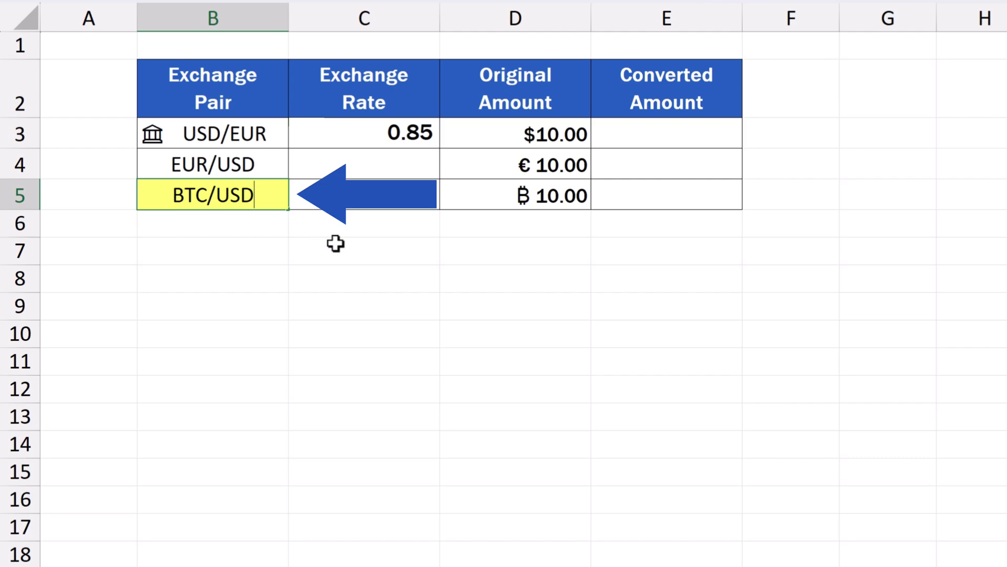
pyautogui.click(336, 243)
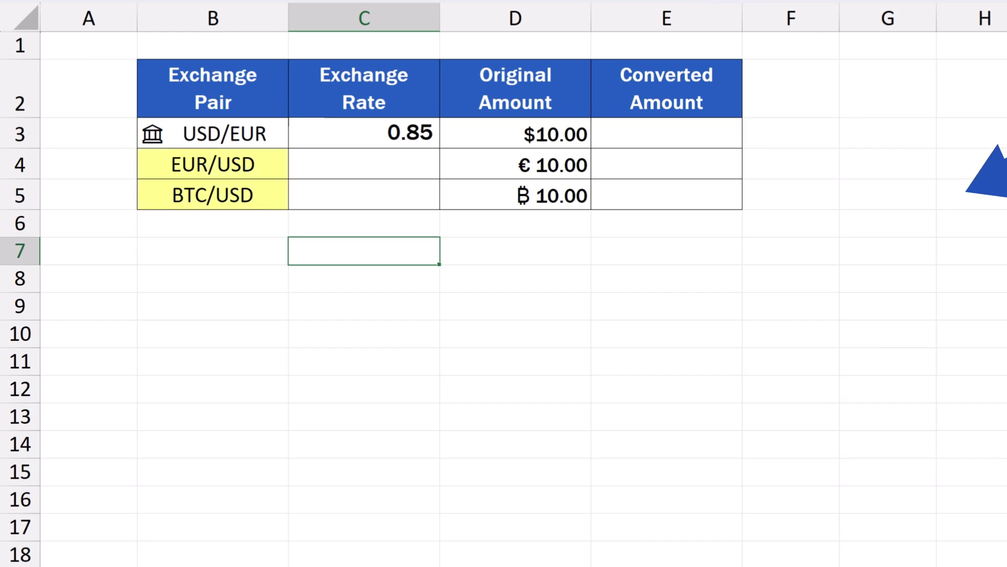
# Convert EUR/USD and BTC/USD in B4:B5 to the Currencies data type.
pyautogui.click(254, 176)
pyautogui.moveTo(255, 177); pyautogui.dragTo(259, 189)
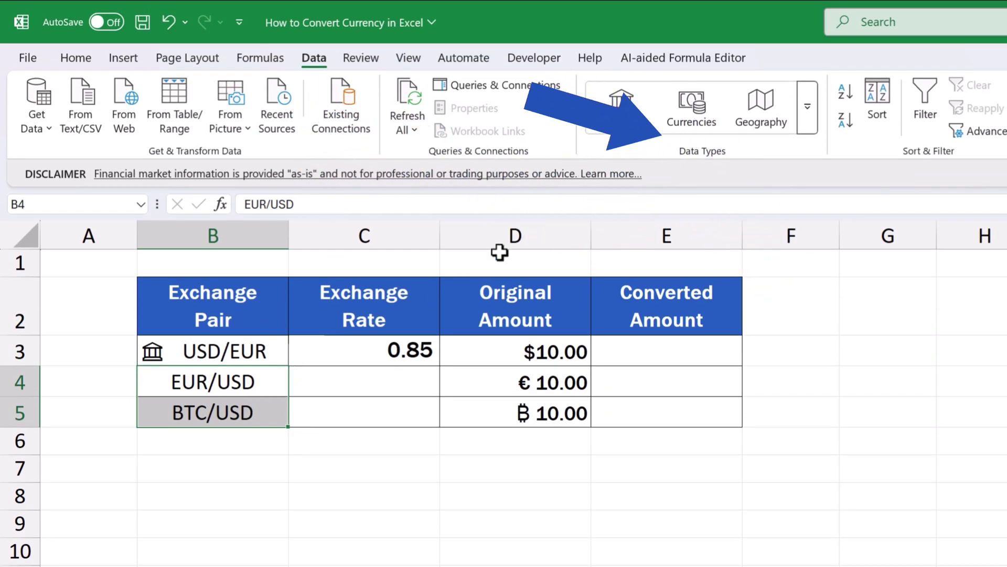
pyautogui.click(696, 111)
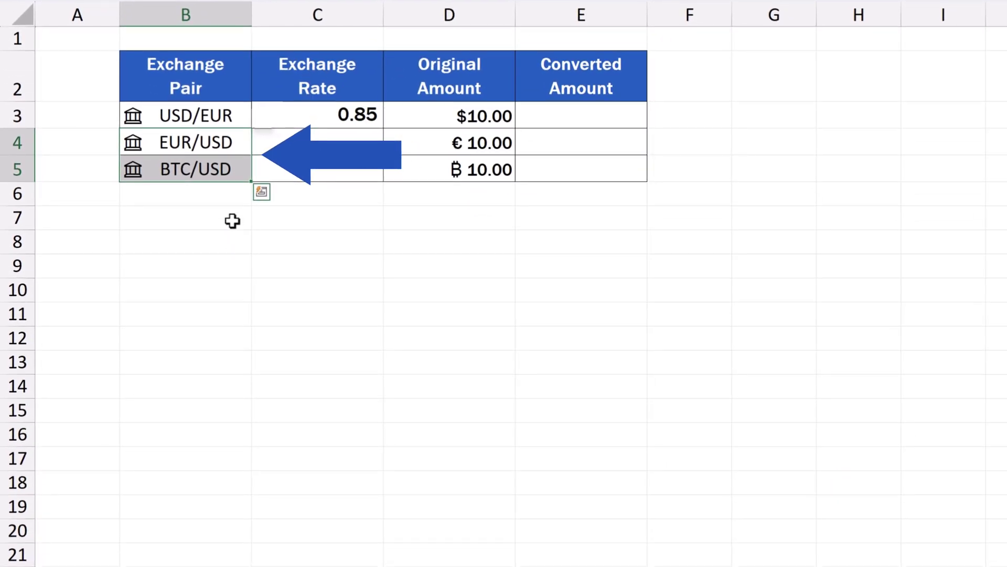
pyautogui.click(233, 221)
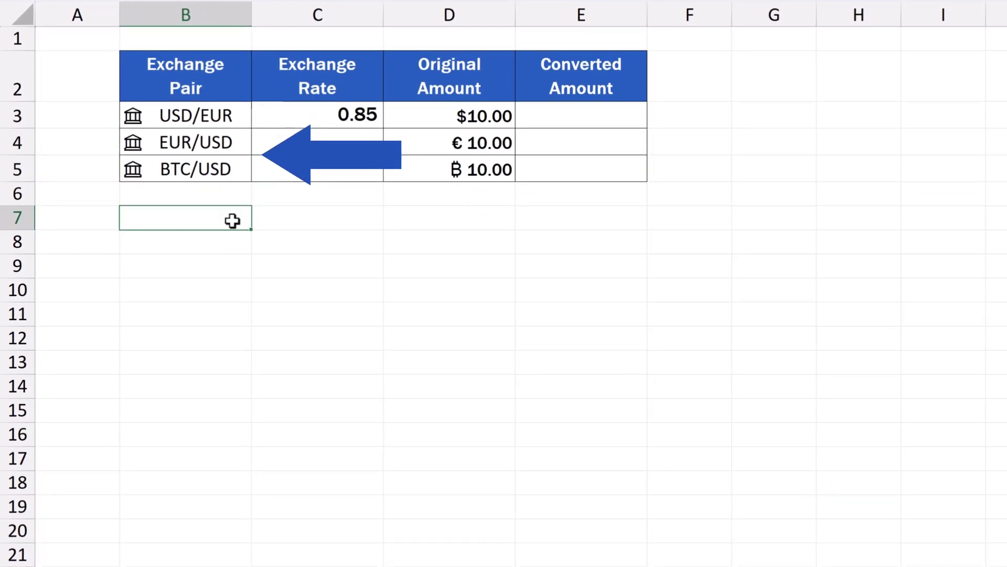
# Insert each pair's Price into C4 and C5, showing 1.17 and 108,657.23.
pyautogui.click(233, 153)
pyautogui.click(264, 120)
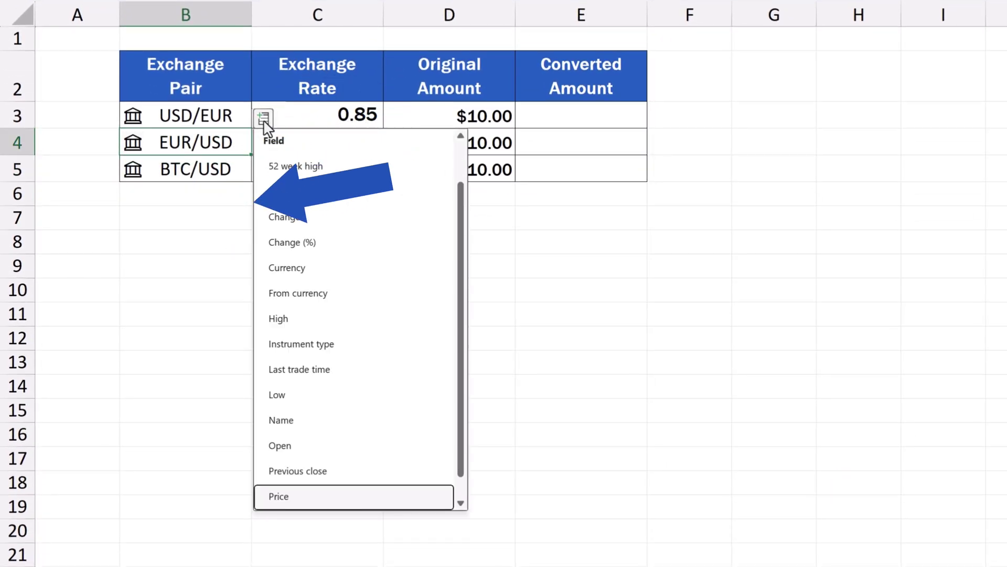
pyautogui.click(279, 496)
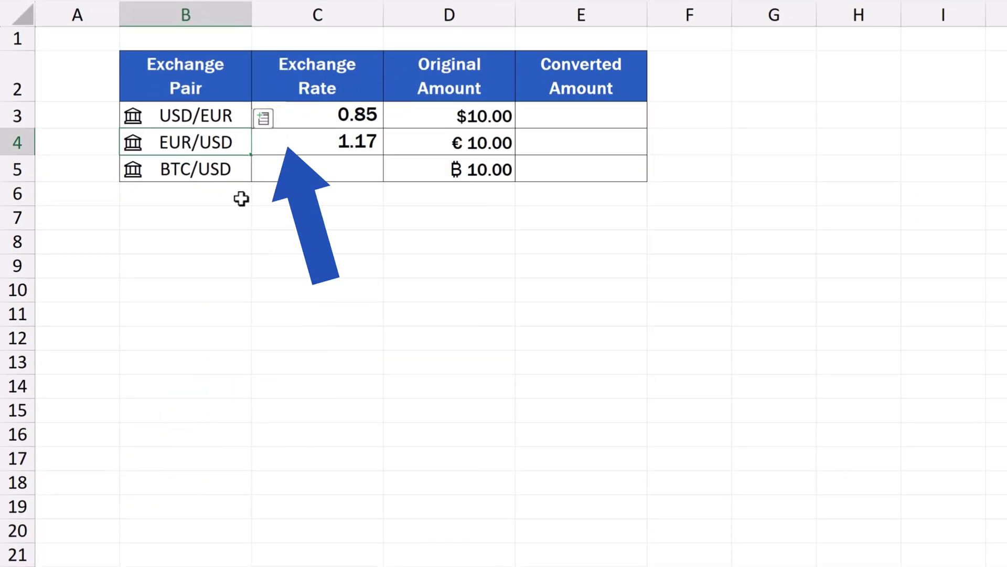
pyautogui.click(240, 171)
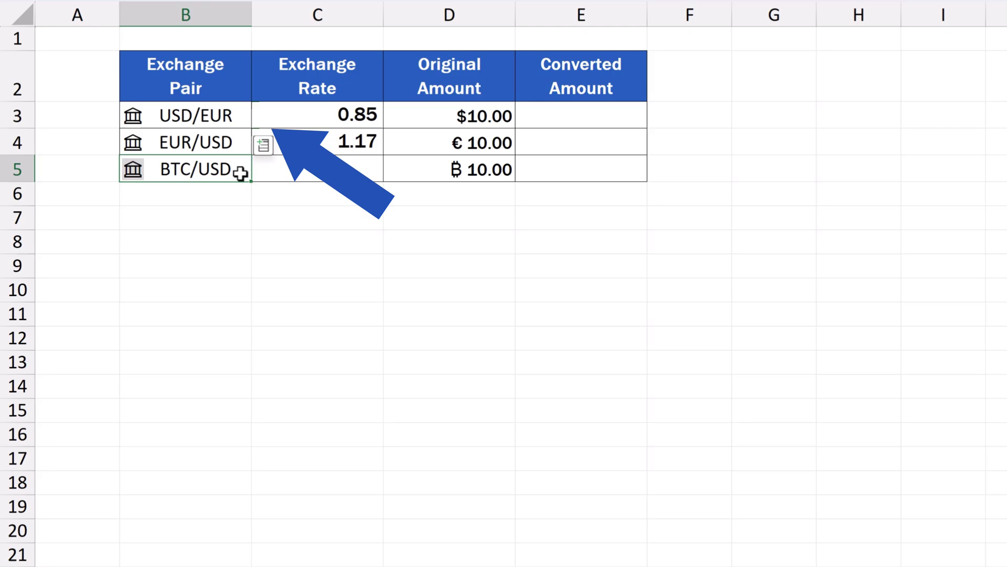
pyautogui.click(263, 145)
pyautogui.click(297, 524)
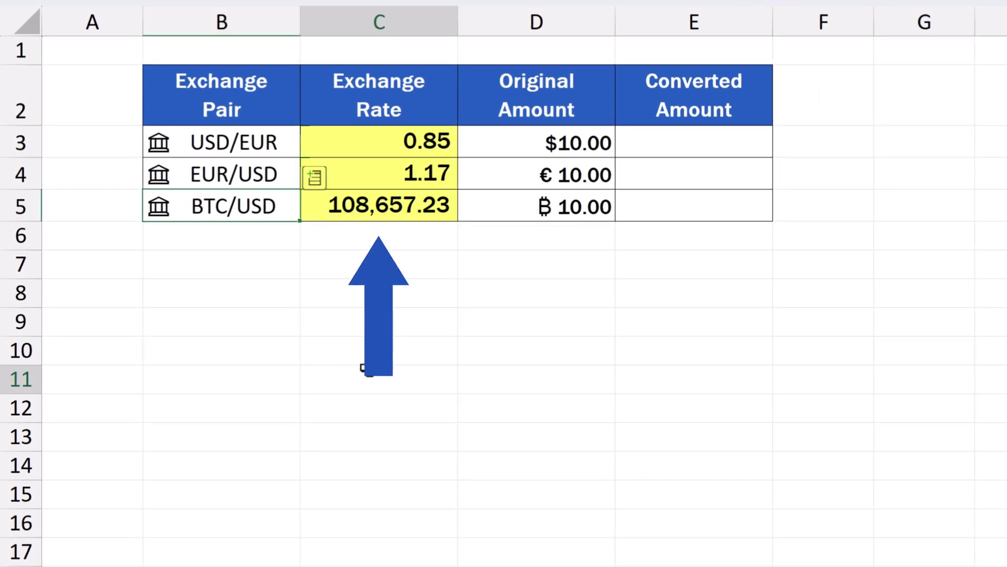
pyautogui.click(329, 337)
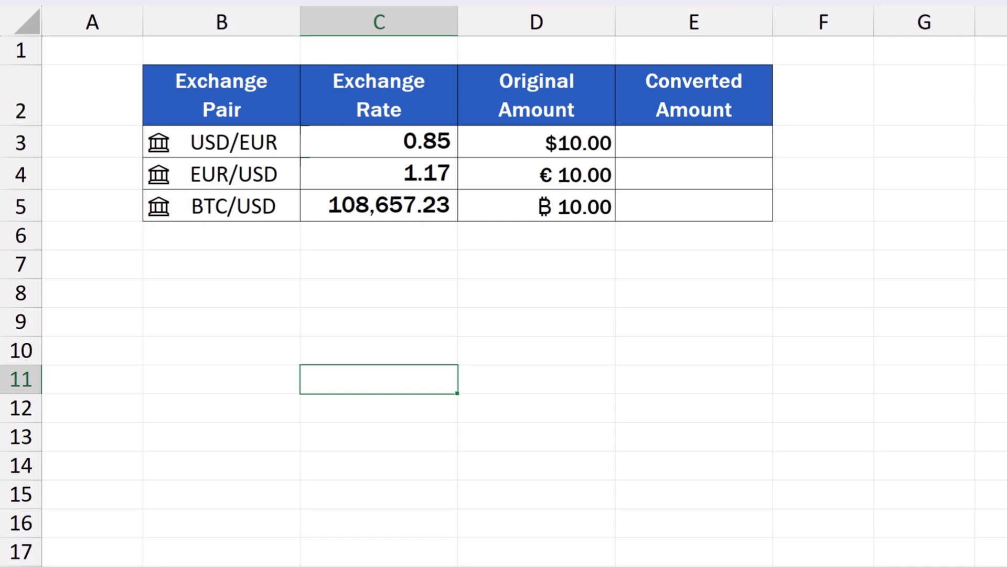
# Enter the formula =D3*C3 in E3.
pyautogui.click(721, 272)
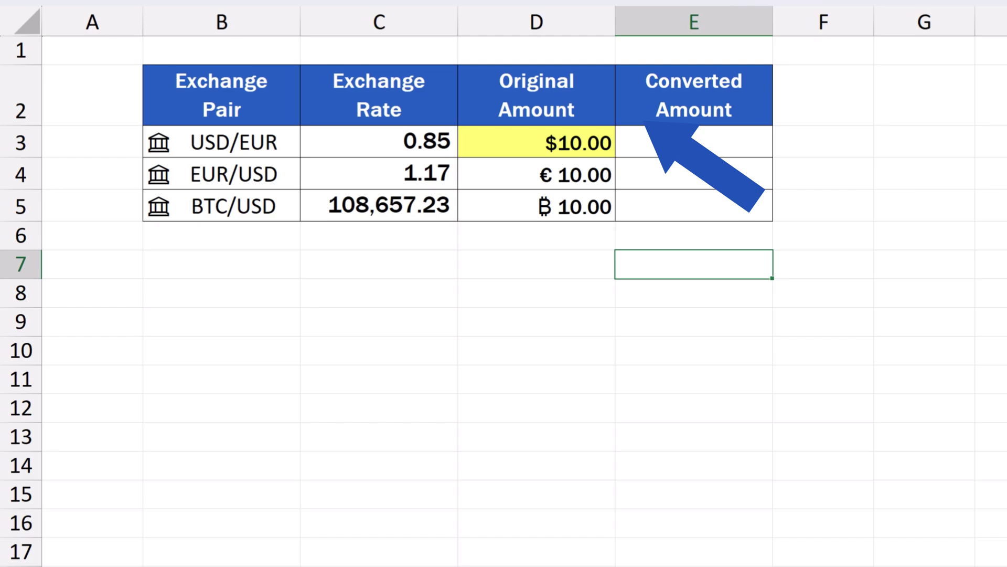
pyautogui.click(690, 142)
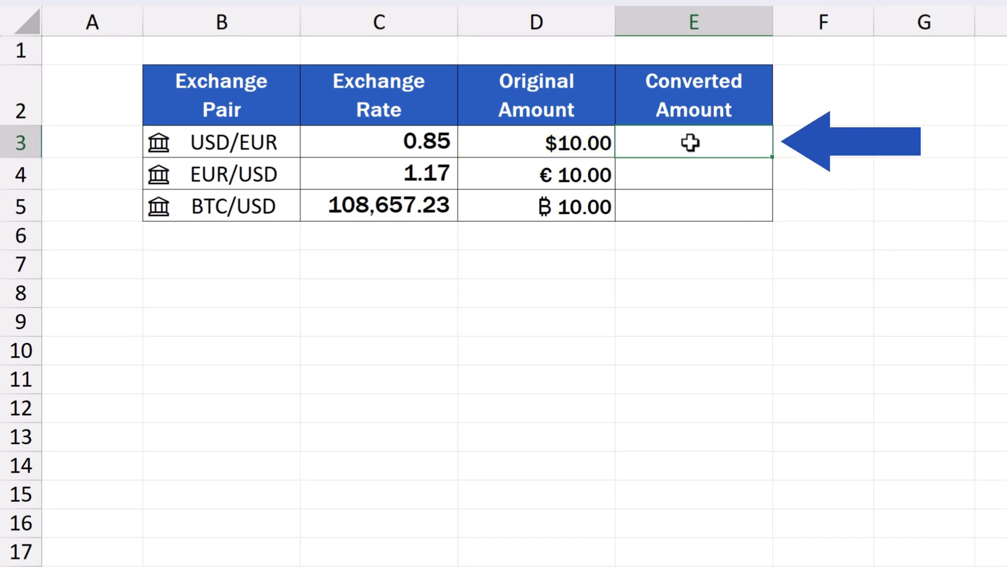
pyautogui.write('=')
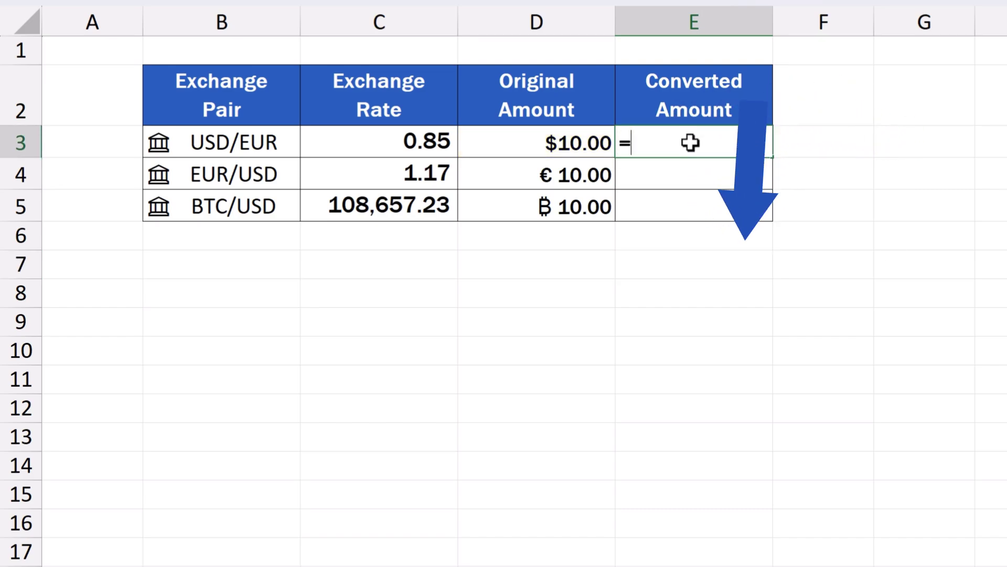
pyautogui.click(534, 148)
pyautogui.write('*')
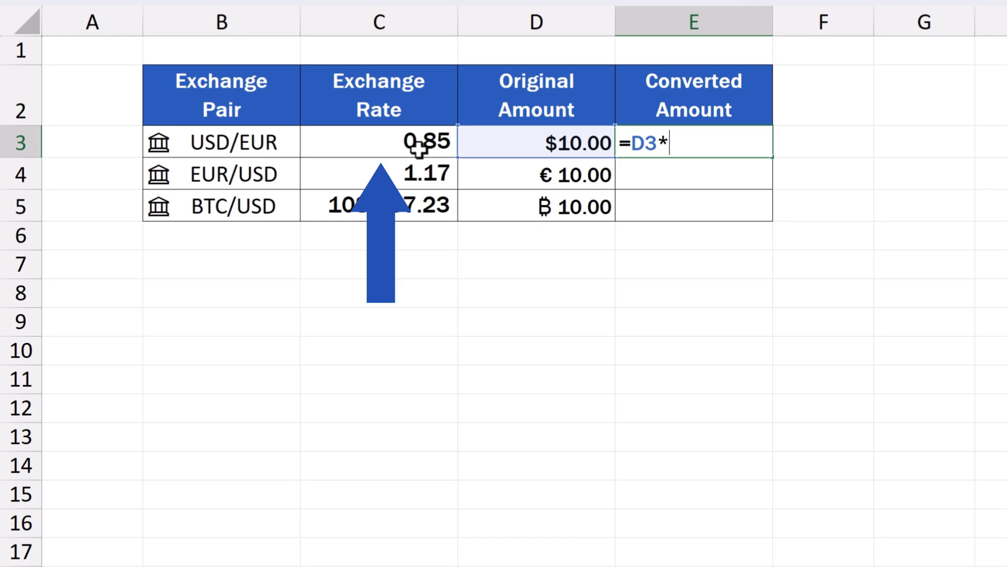
pyautogui.click(381, 144)
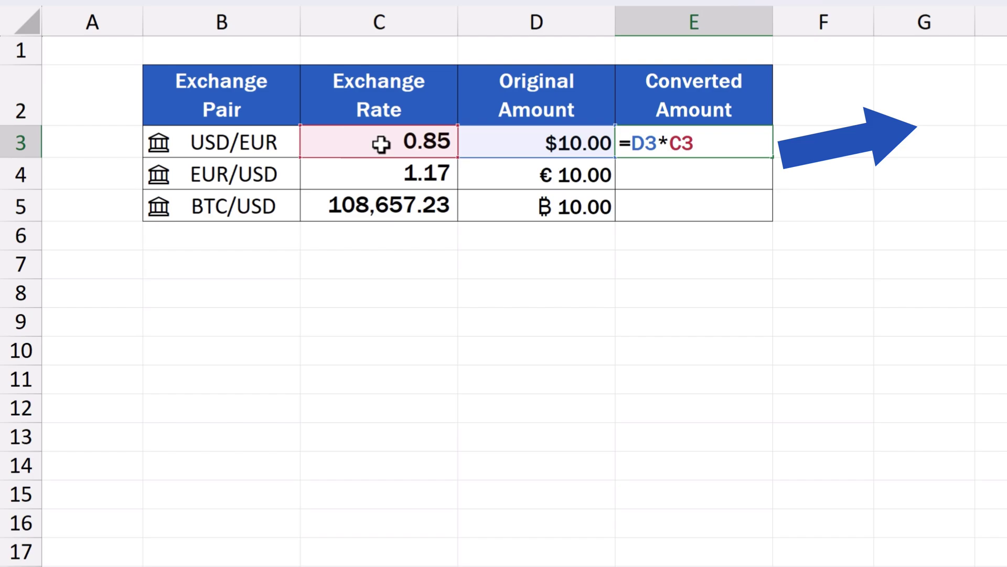
pyautogui.press('Return')
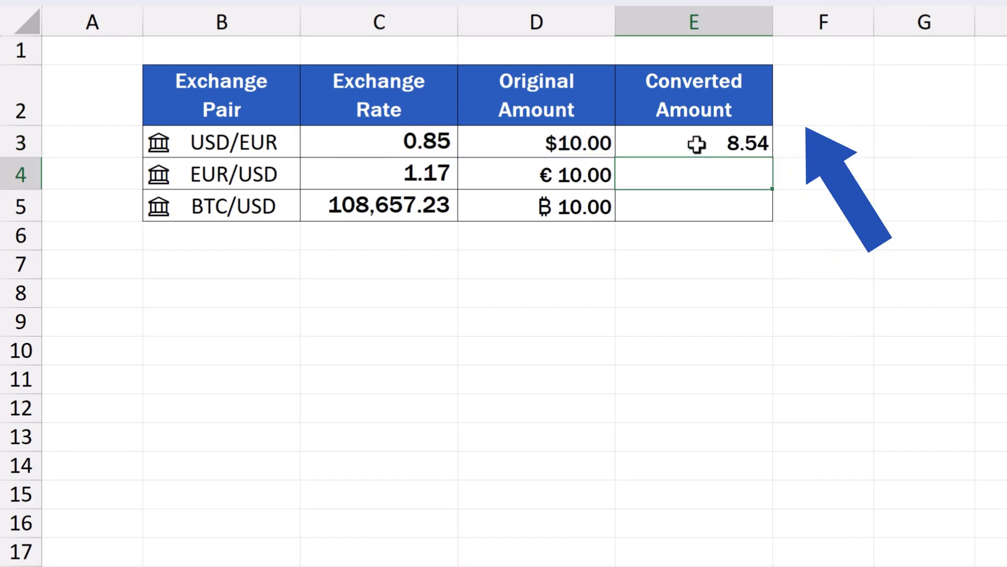
# Fill the E3 conversion formula down to E5.
pyautogui.click(745, 150)
pyautogui.moveTo(774, 157); pyautogui.dragTo(775, 221)
pyautogui.click(724, 265)
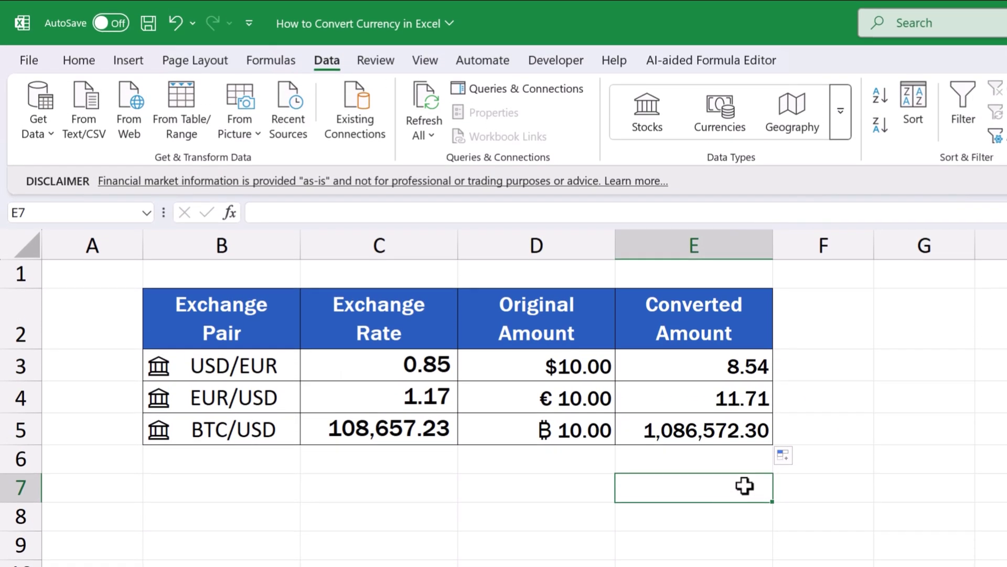
# Copy D4's euro format onto E3 with Format Painter.
pyautogui.click(520, 397)
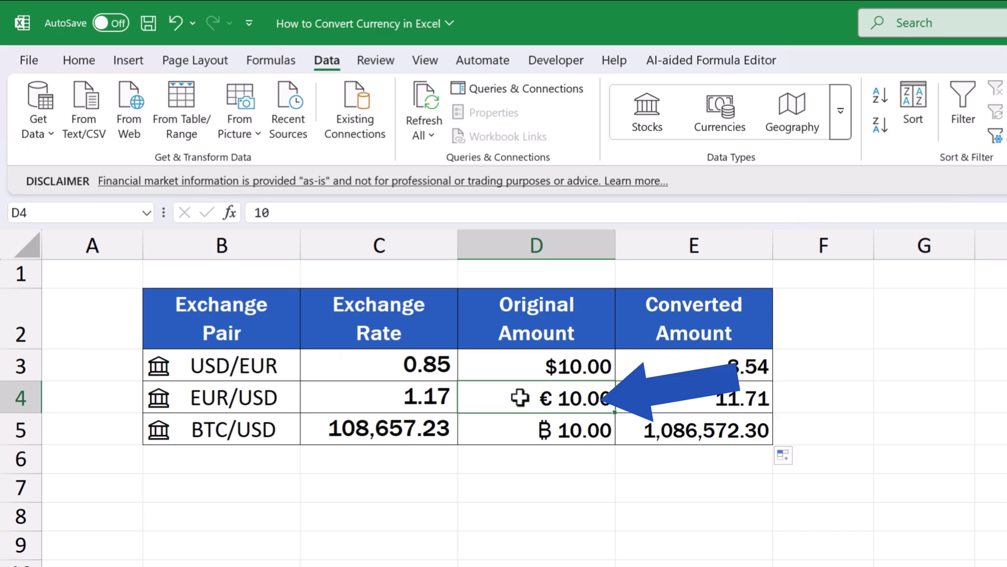
pyautogui.click(80, 66)
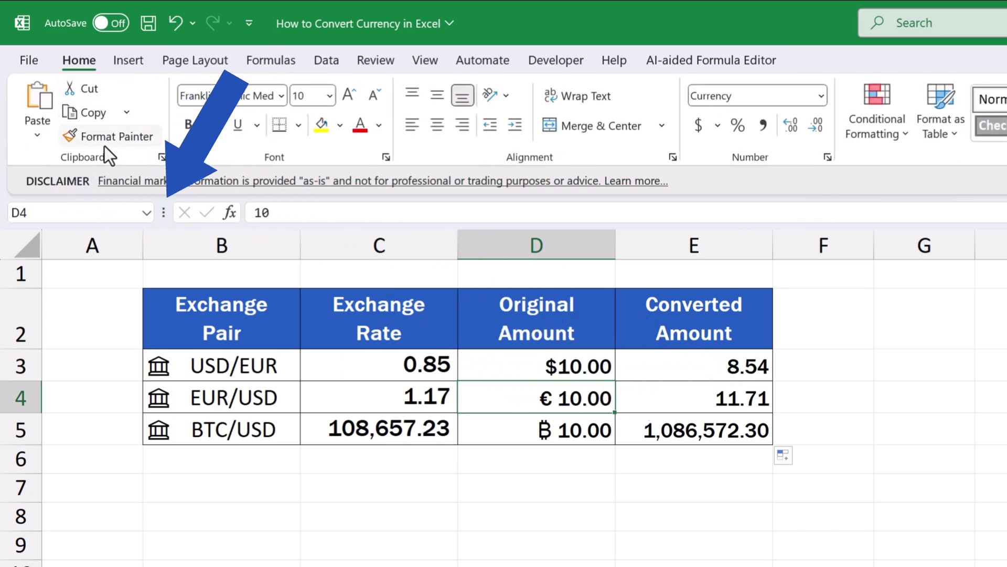
pyautogui.click(105, 141)
pyautogui.click(712, 366)
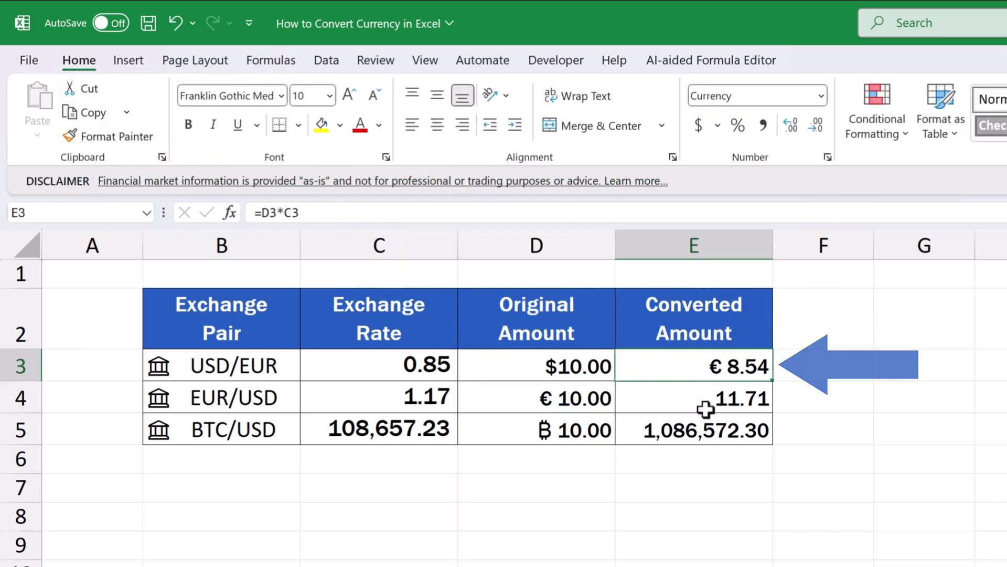
# Copy D3's dollar format onto E4 and E5 with Format Painter.
pyautogui.click(534, 364)
pyautogui.click(105, 138)
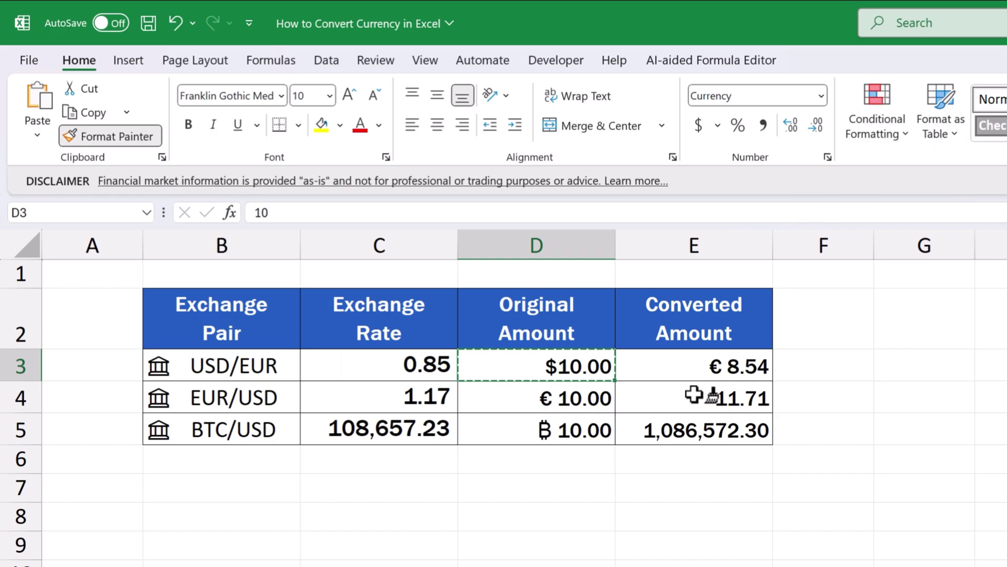
pyautogui.click(695, 396)
pyautogui.click(518, 362)
pyautogui.click(108, 139)
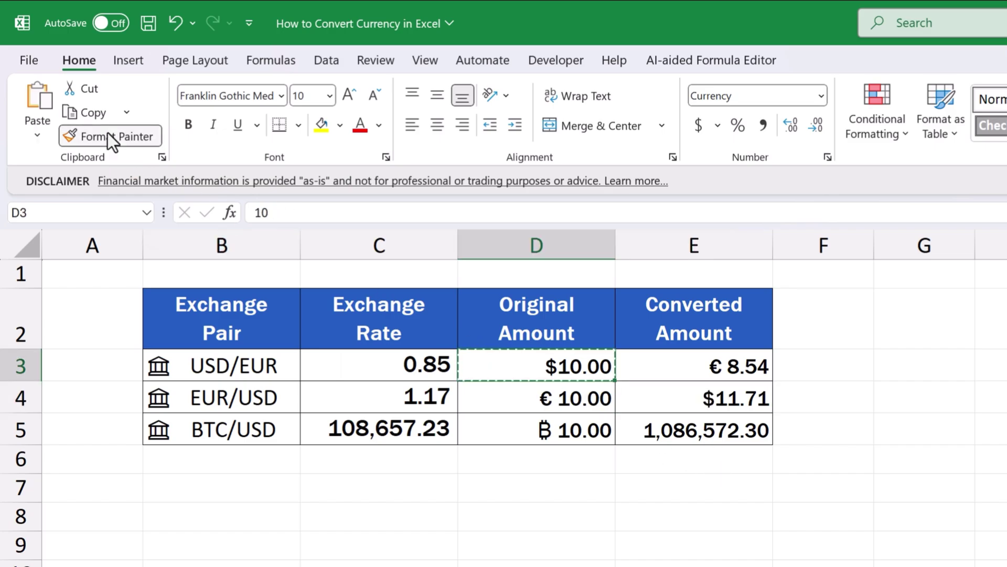
pyautogui.click(703, 428)
pyautogui.click(745, 514)
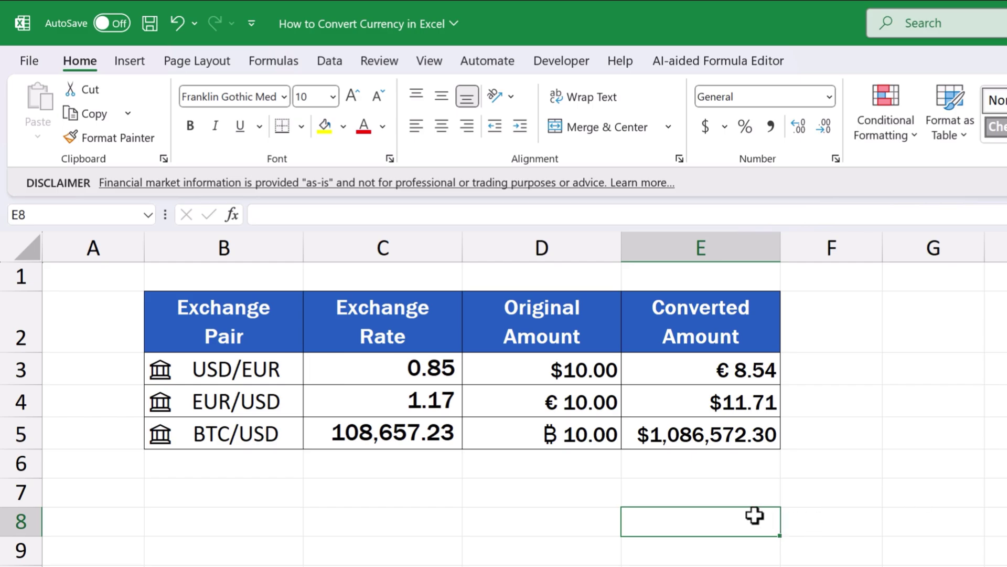
# Refresh All data so BTC/USD updates to 108,647.92.
pyautogui.click(323, 63)
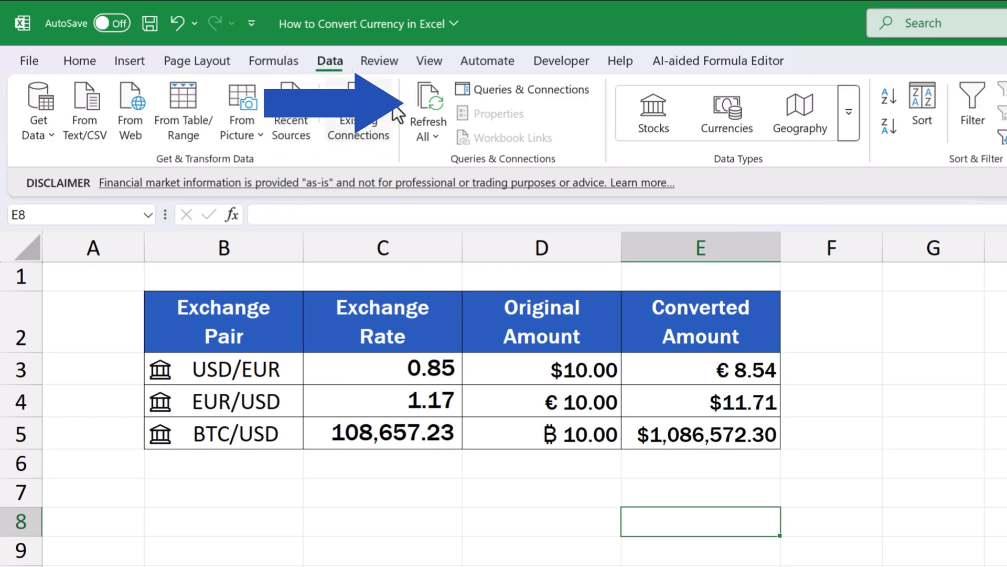
pyautogui.click(429, 105)
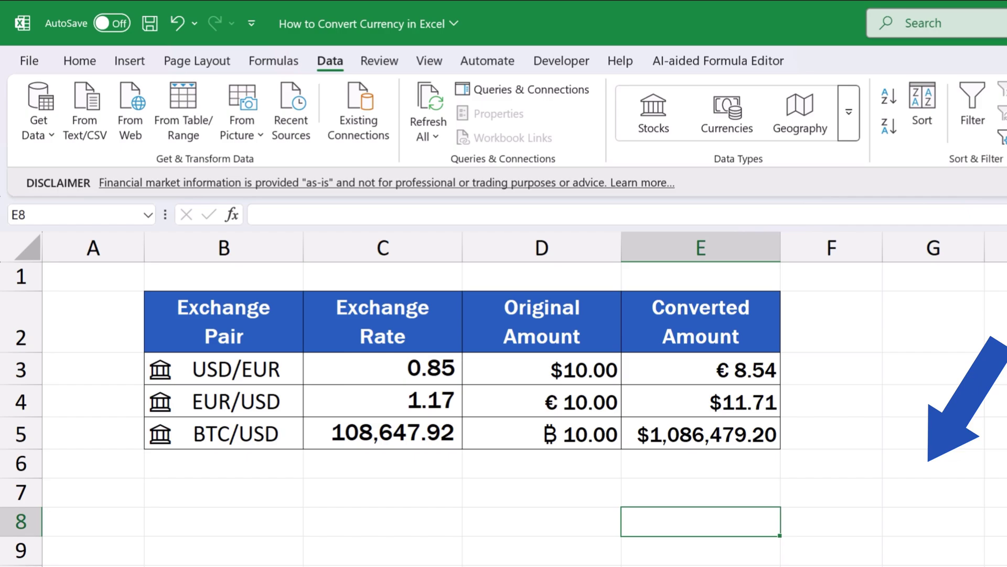
# Open the Data Type Refresh Settings from the EUR/USD cell in B4.
pyautogui.click(262, 404)
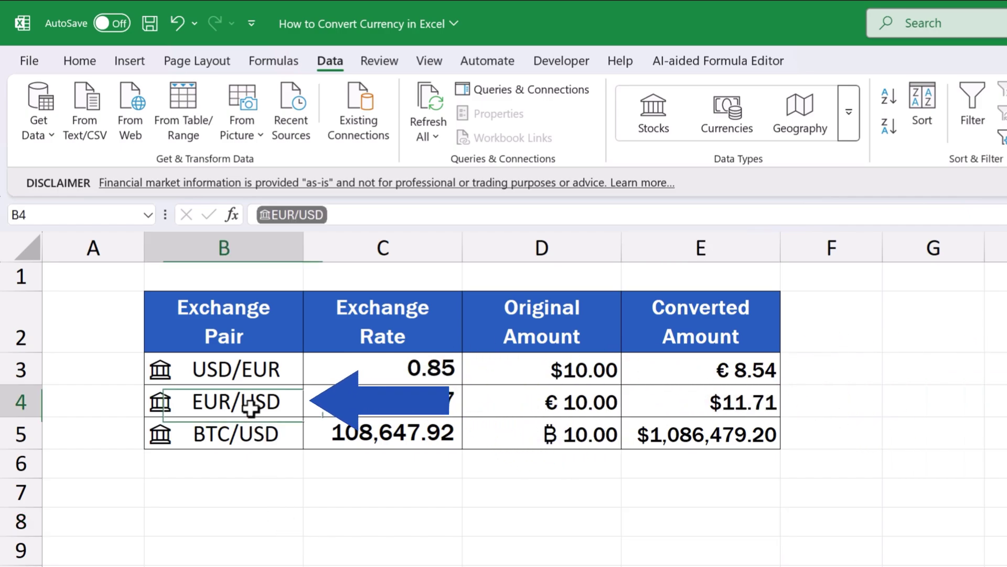
pyautogui.rightClick(262, 405)
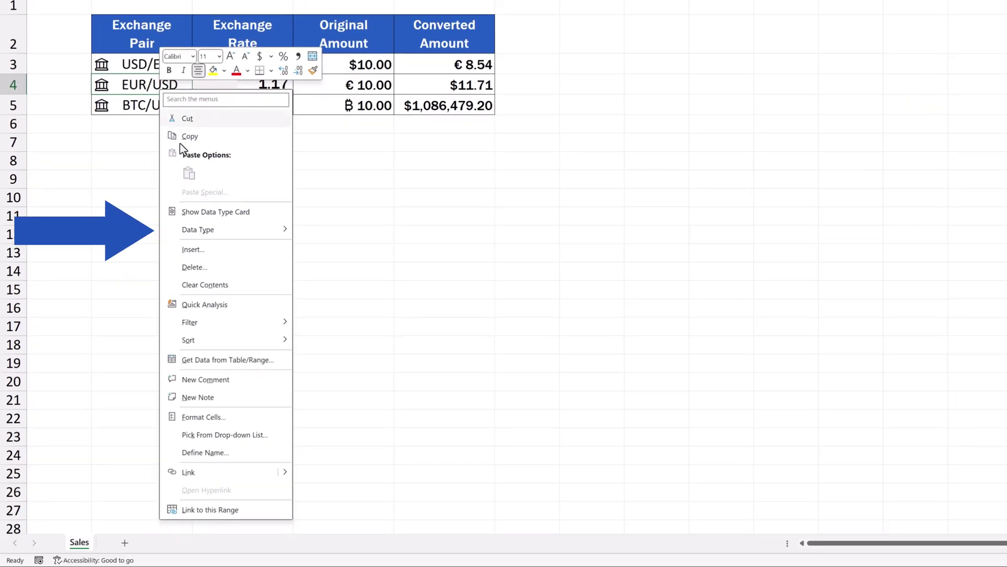
pyautogui.moveTo(274, 282)
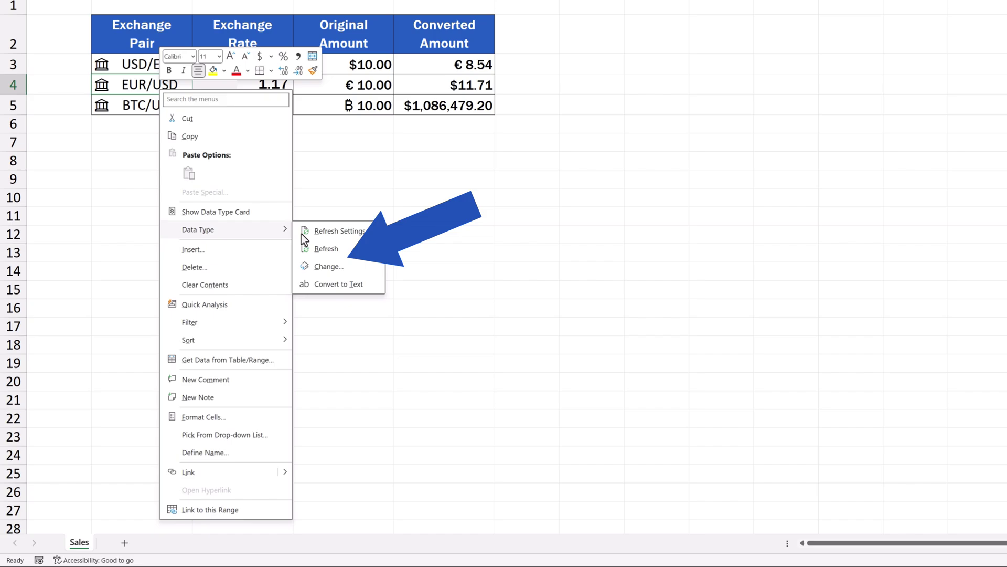
pyautogui.click(322, 232)
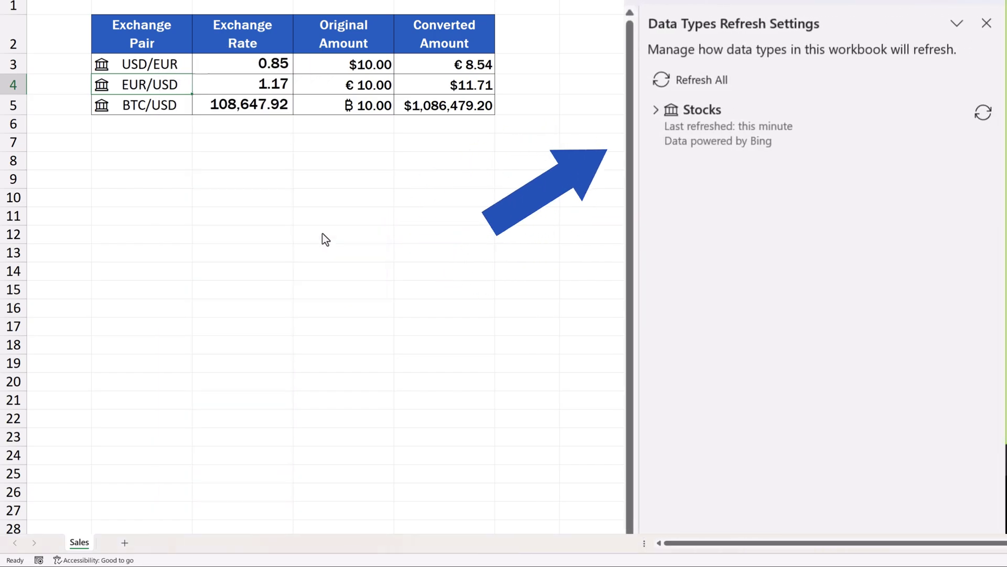
# Try the Stocks refresh options, finally setting Stocks to refresh manually.
pyautogui.click(686, 124)
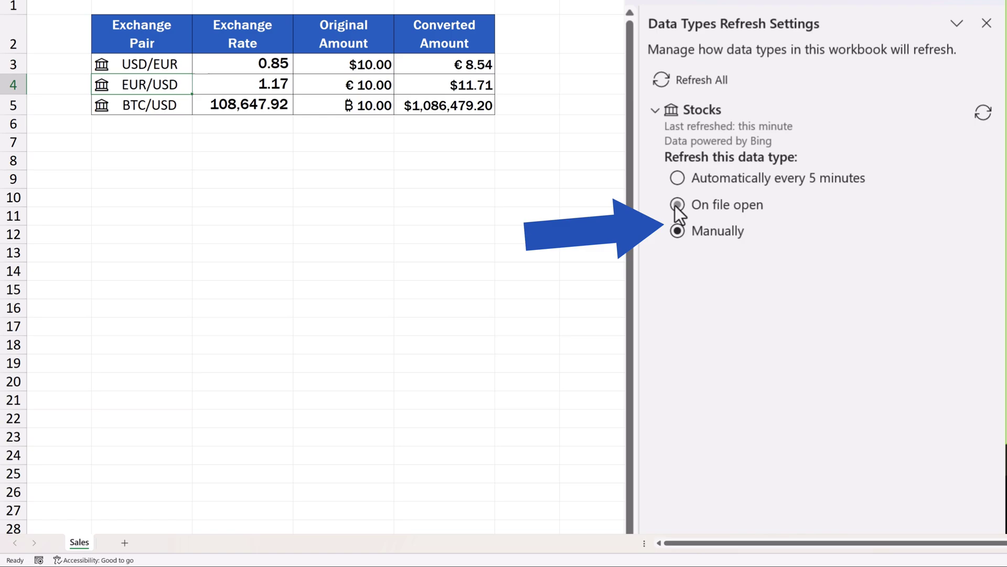
pyautogui.click(676, 179)
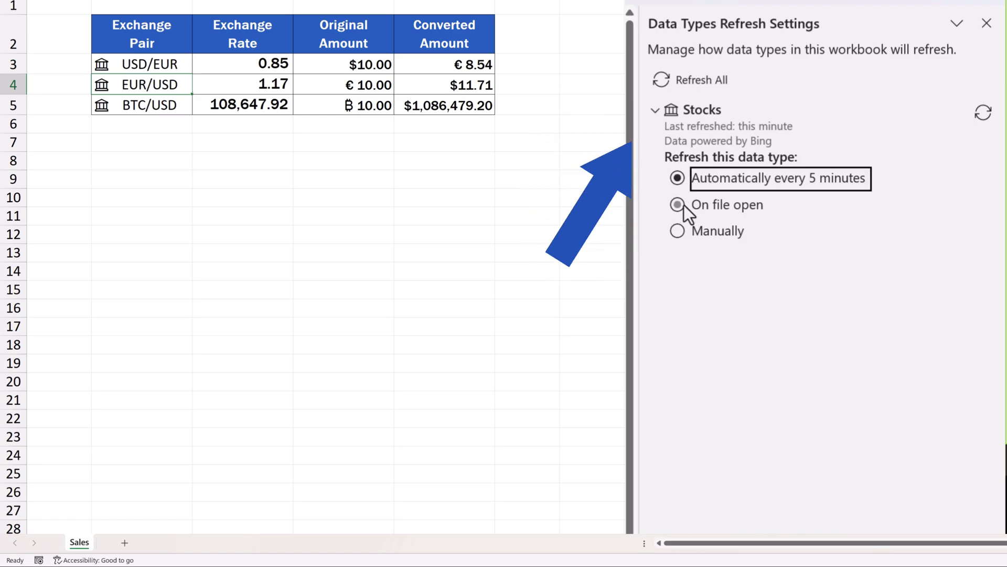
pyautogui.click(678, 204)
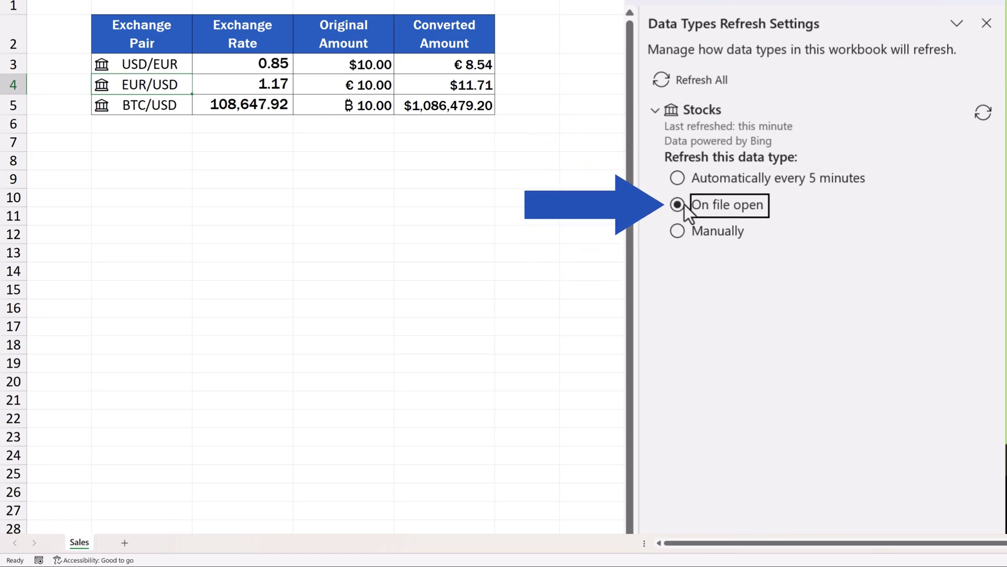
pyautogui.click(685, 234)
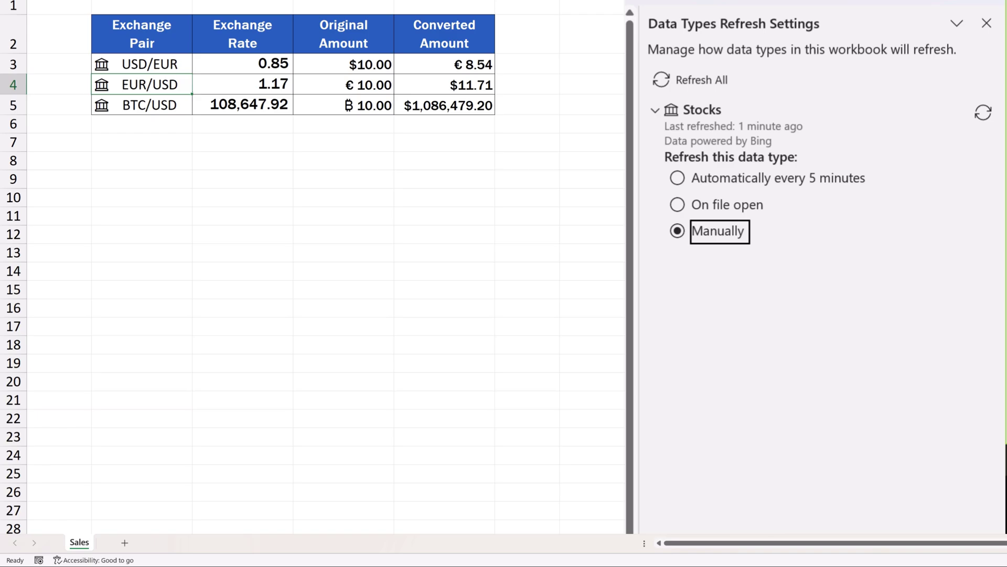
# Close the Data Types Refresh Settings pane.
pyautogui.click(986, 23)
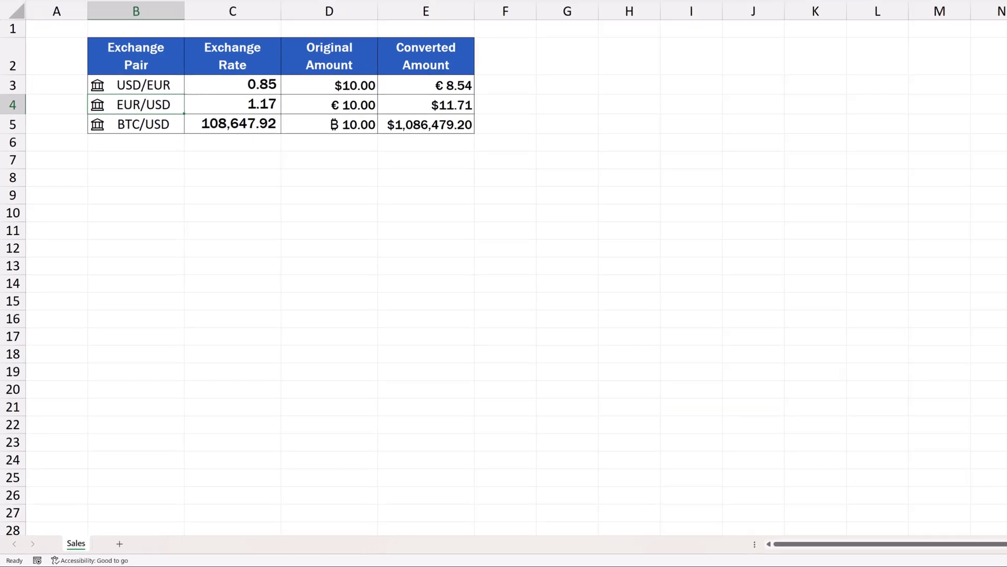